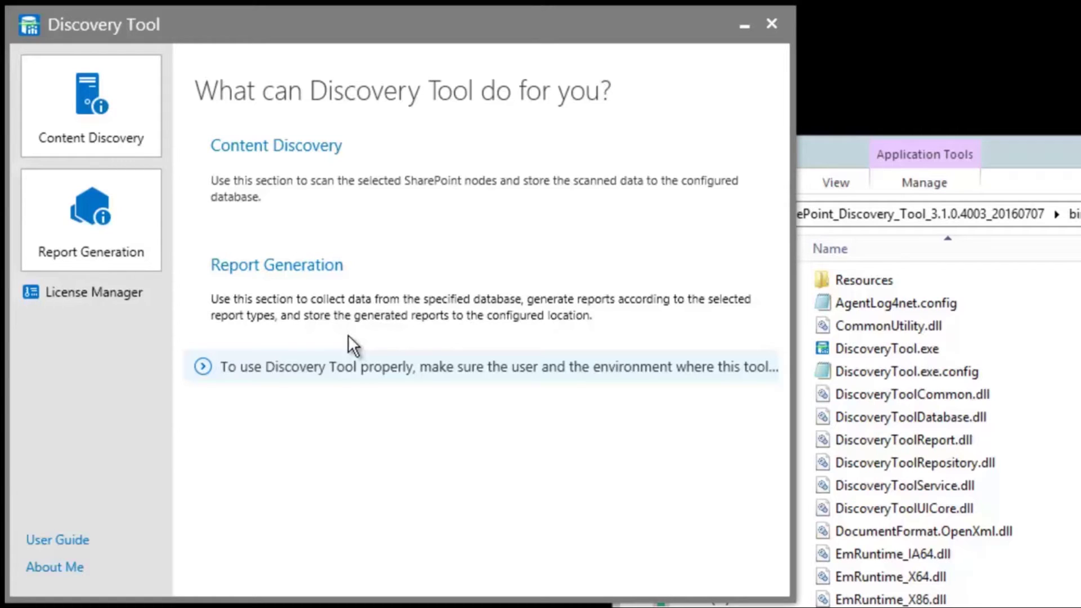
Start a new Content Discovery scan from the home page tile
left_click(109, 96)
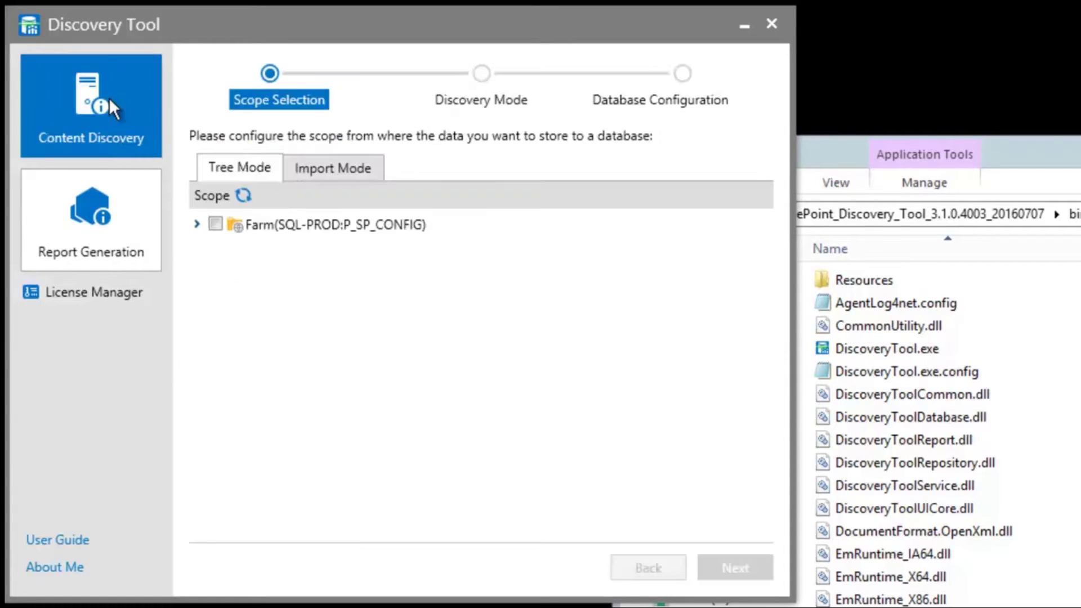
Check the entire farm, including extranet, intranet and mysite, and choose Storage Optimization Report mode
left_click(194, 225)
left_click(211, 249)
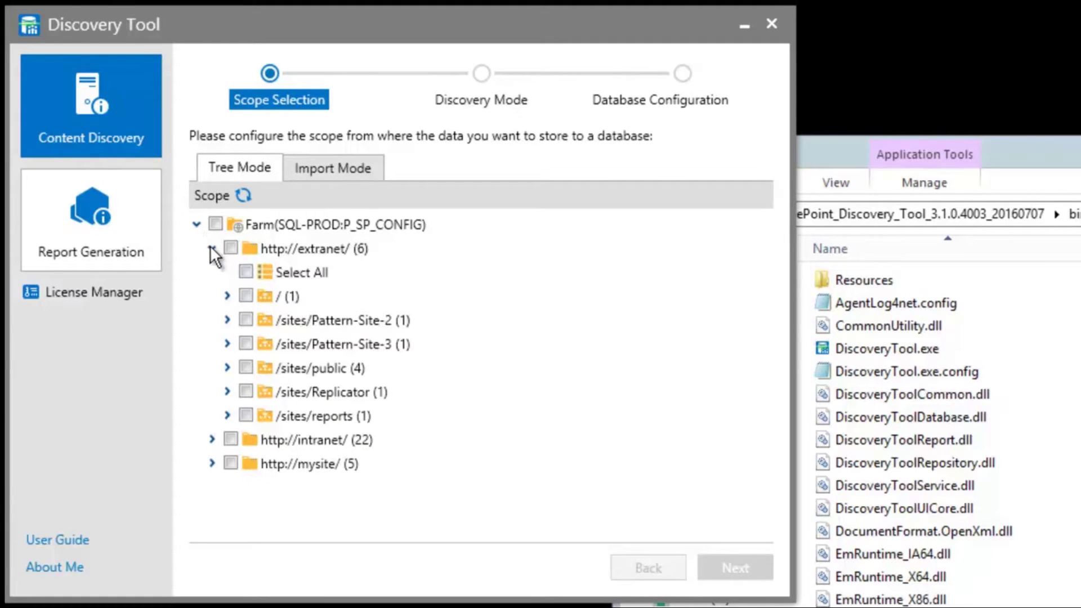
left_click(211, 246)
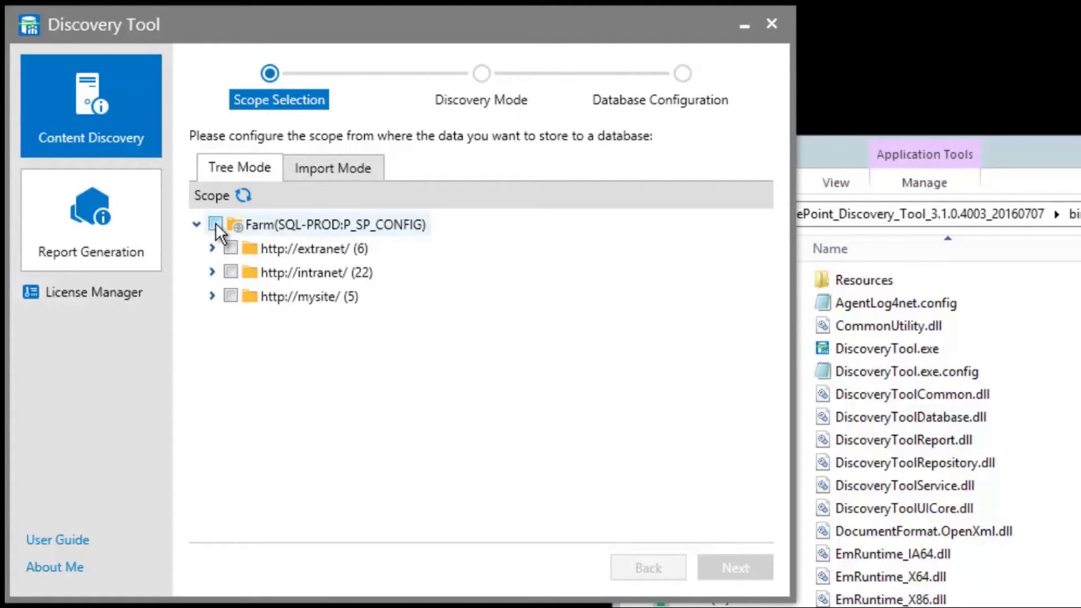
left_click(215, 223)
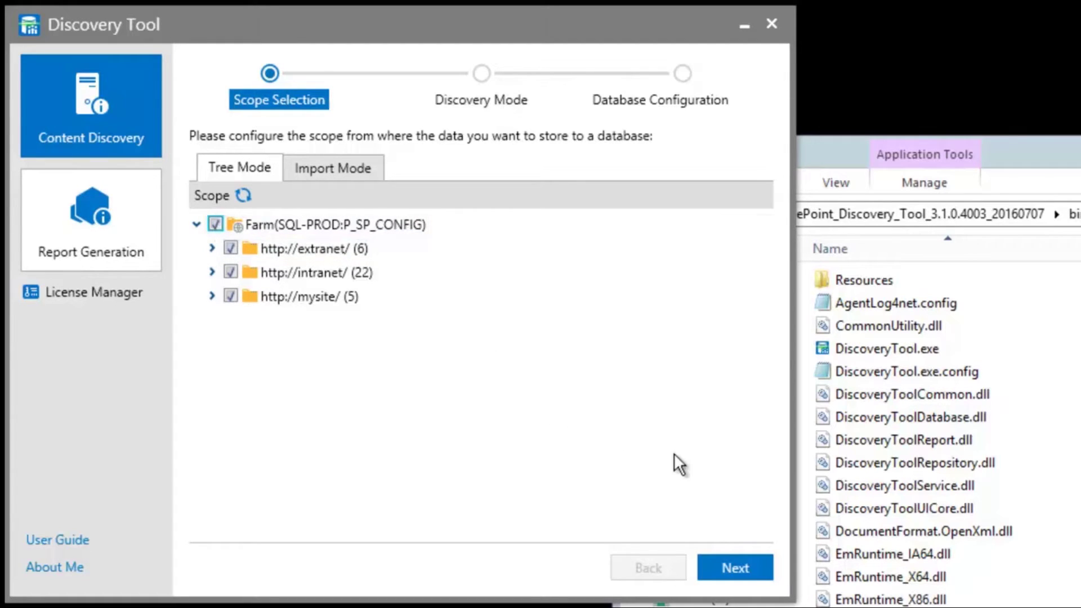
left_click(739, 565)
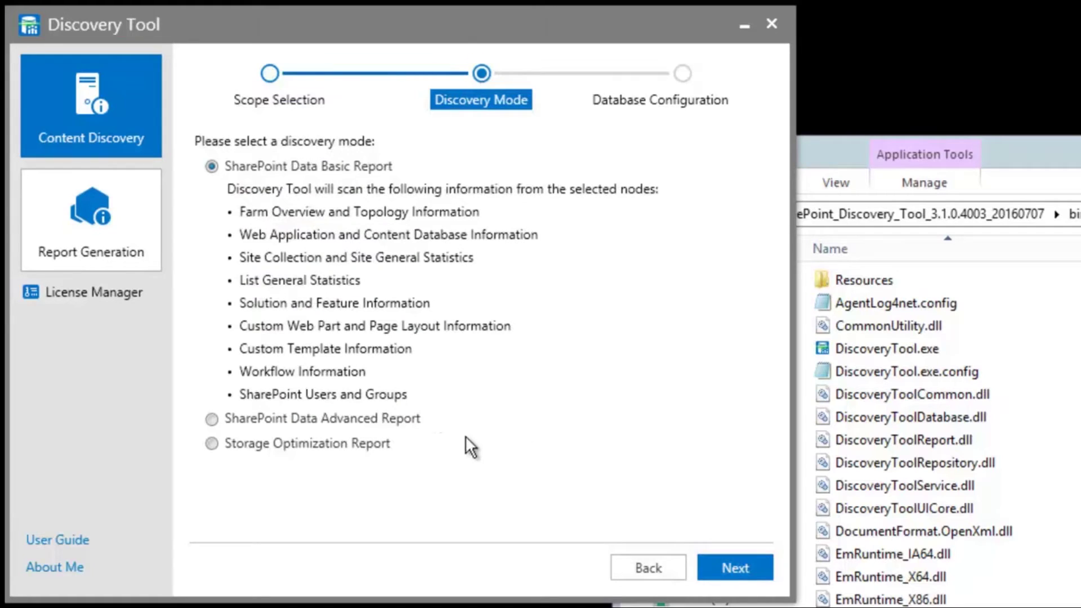
left_click(350, 447)
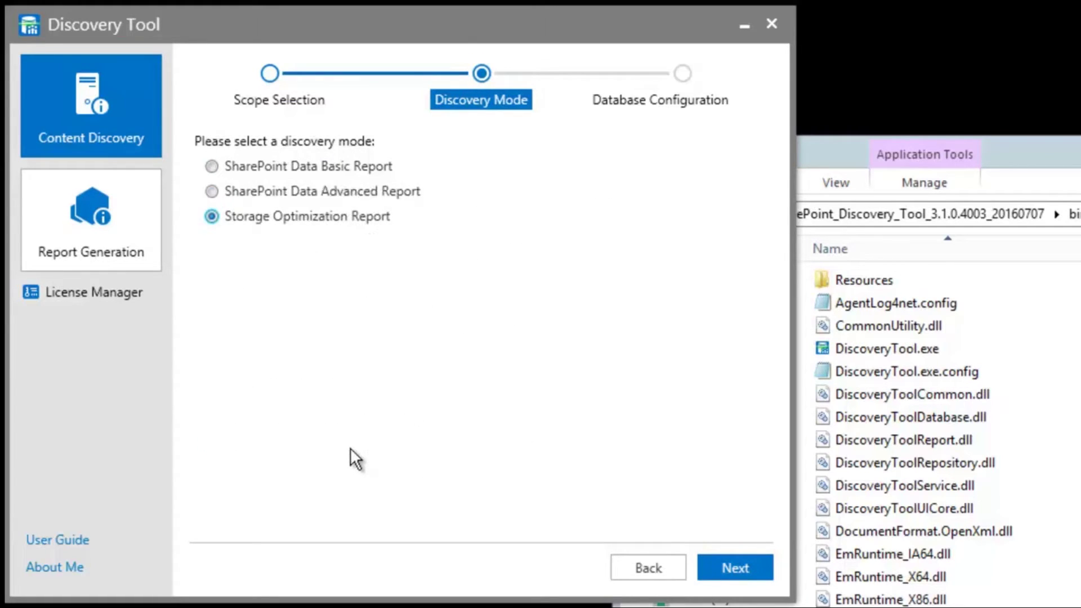
Set the scan database server to LAB-MGR\SP2013, validate the connection, and generate the scan
left_click(725, 559)
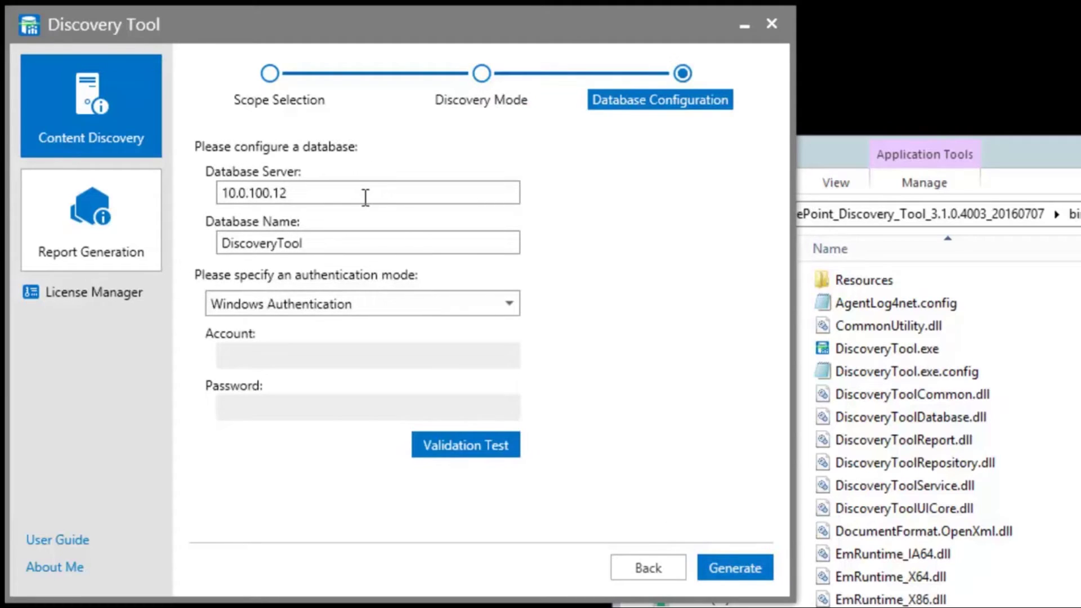
left_click_drag(366, 195, 221, 194)
type("LAB-")
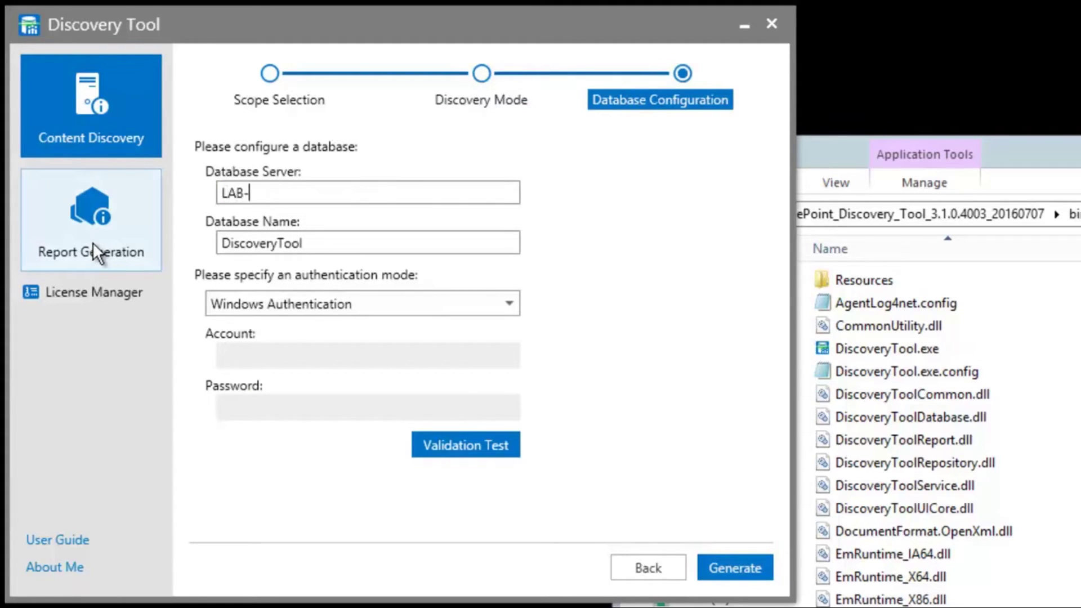
type("MGR\\SP2013")
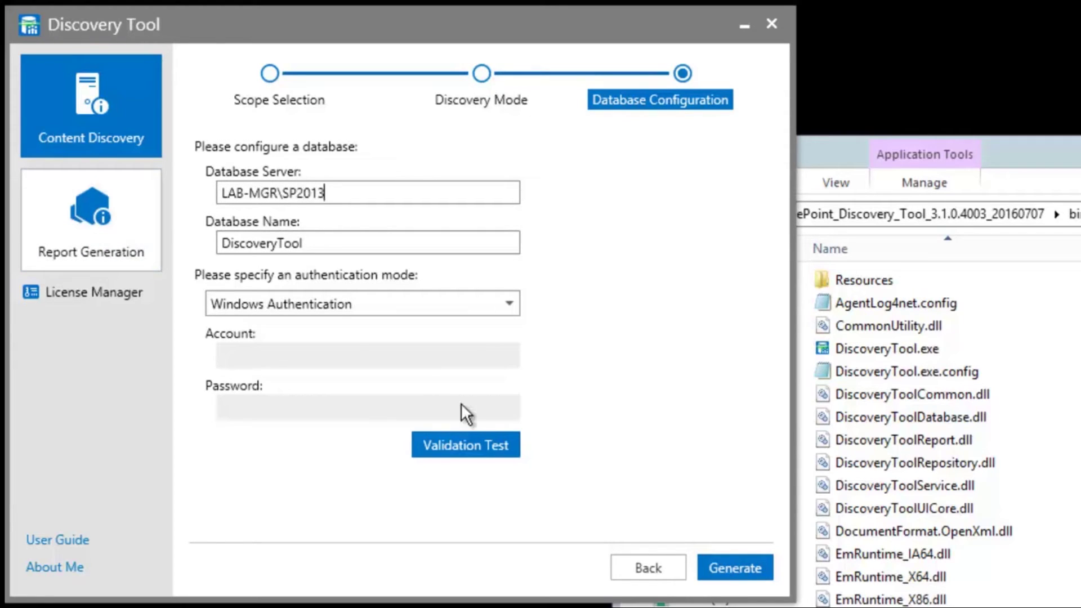
left_click(466, 449)
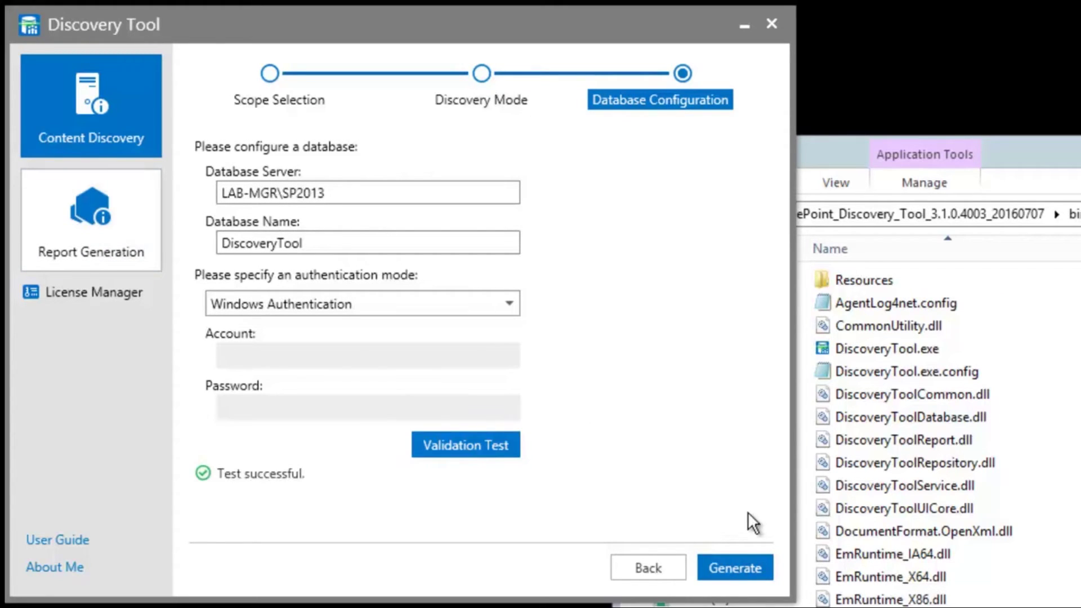
left_click(733, 567)
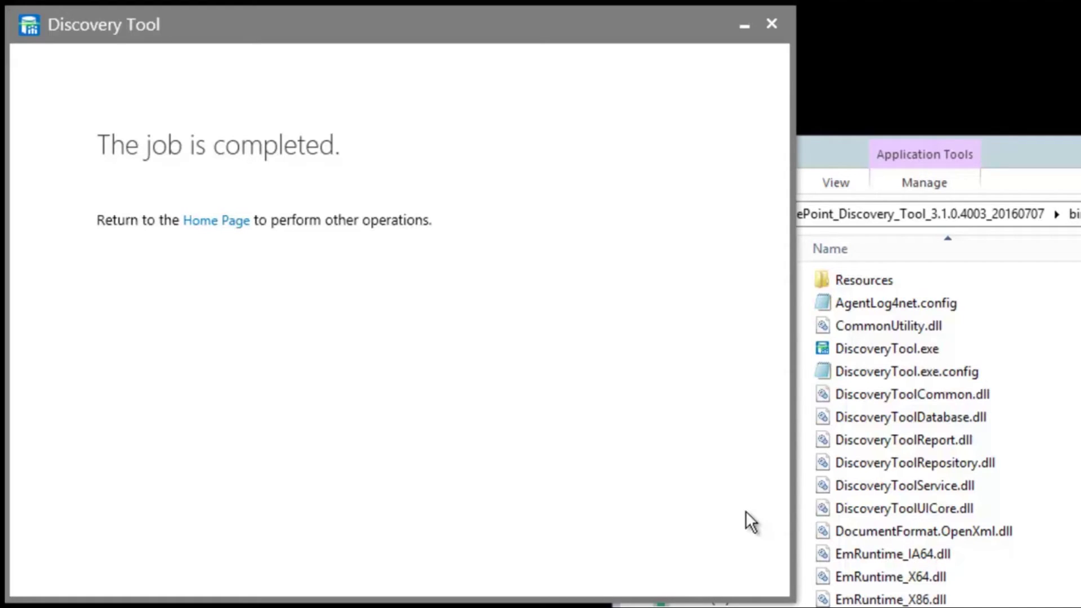
Start Report Generation on server LAB-MGR\SP2013, pass validation, and pick Storage Optimization Report
left_click(218, 225)
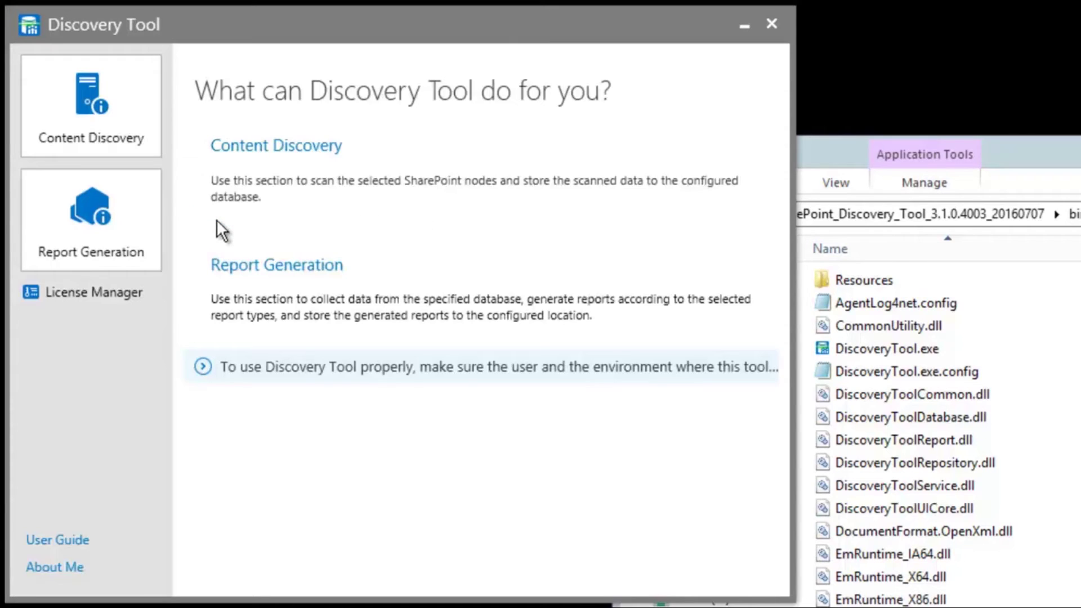
left_click(116, 224)
double_click(336, 198)
triple_click(336, 198)
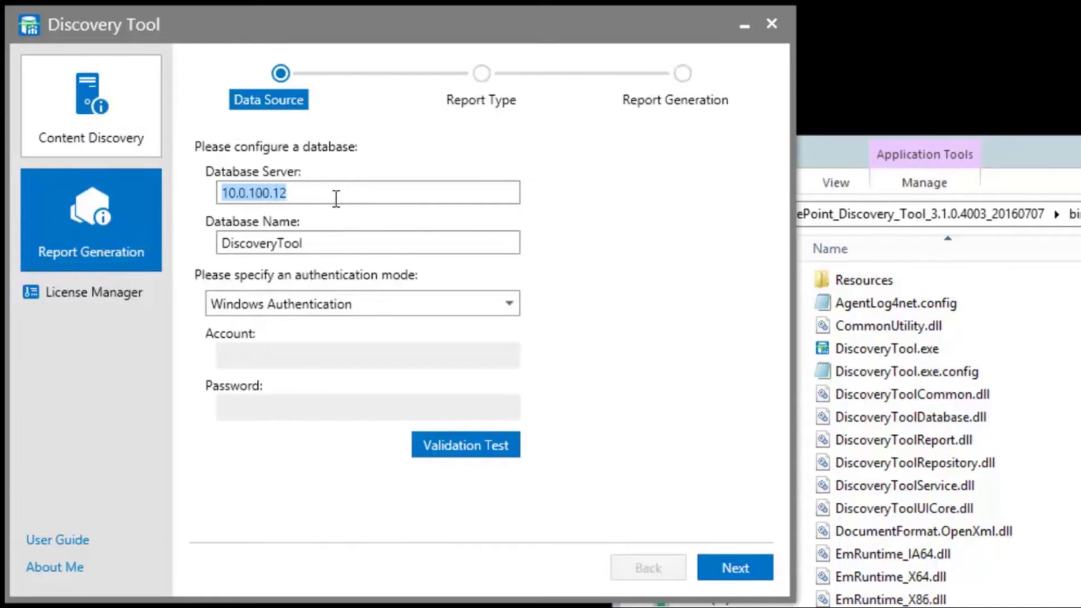
type("LAB-MGR\\SP2013")
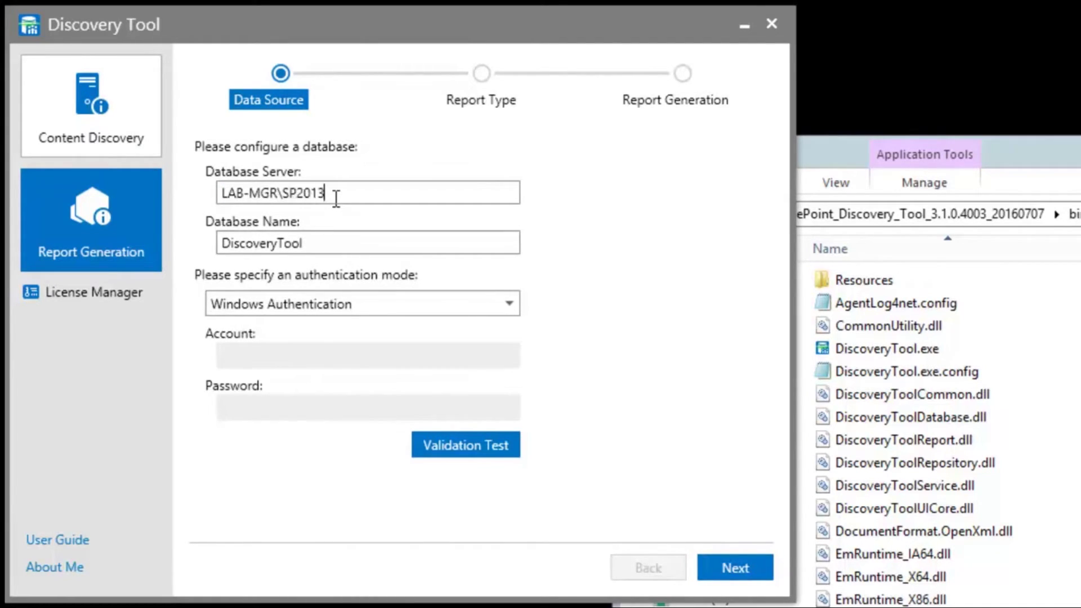
left_click(486, 440)
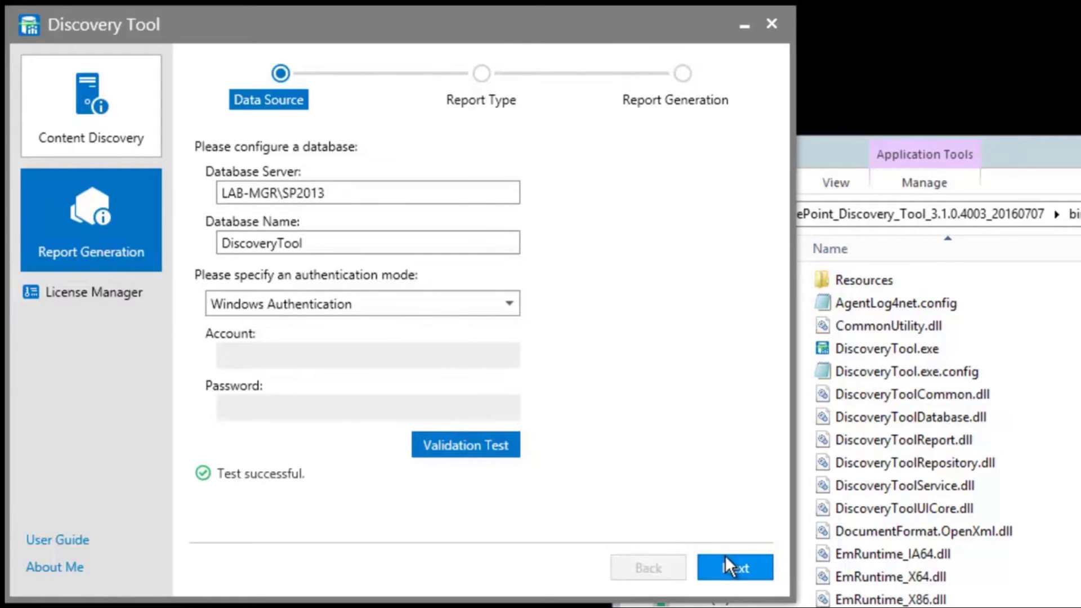
left_click(724, 555)
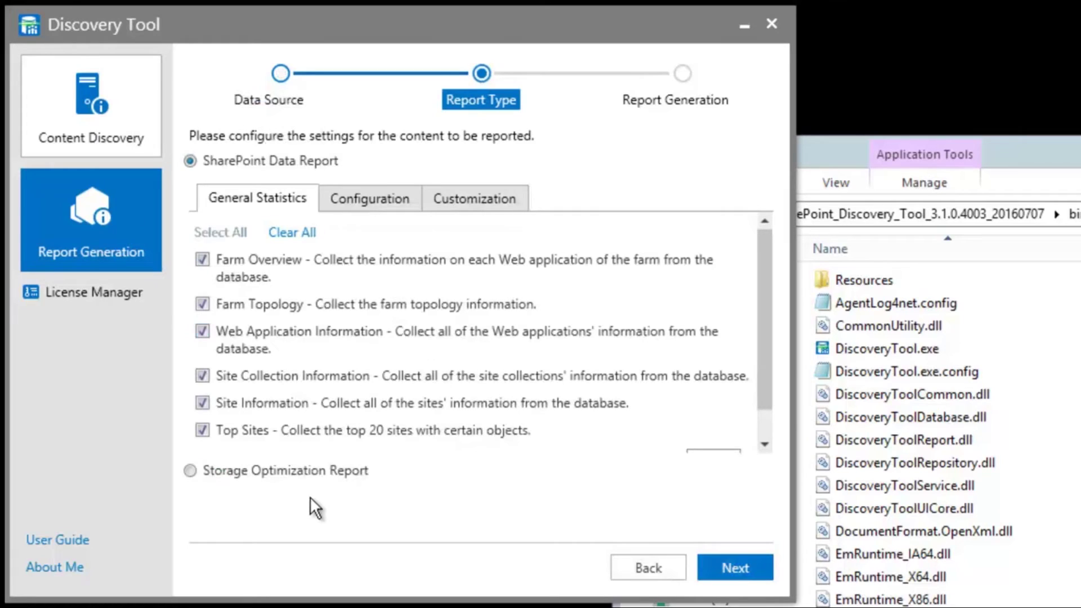
left_click(292, 469)
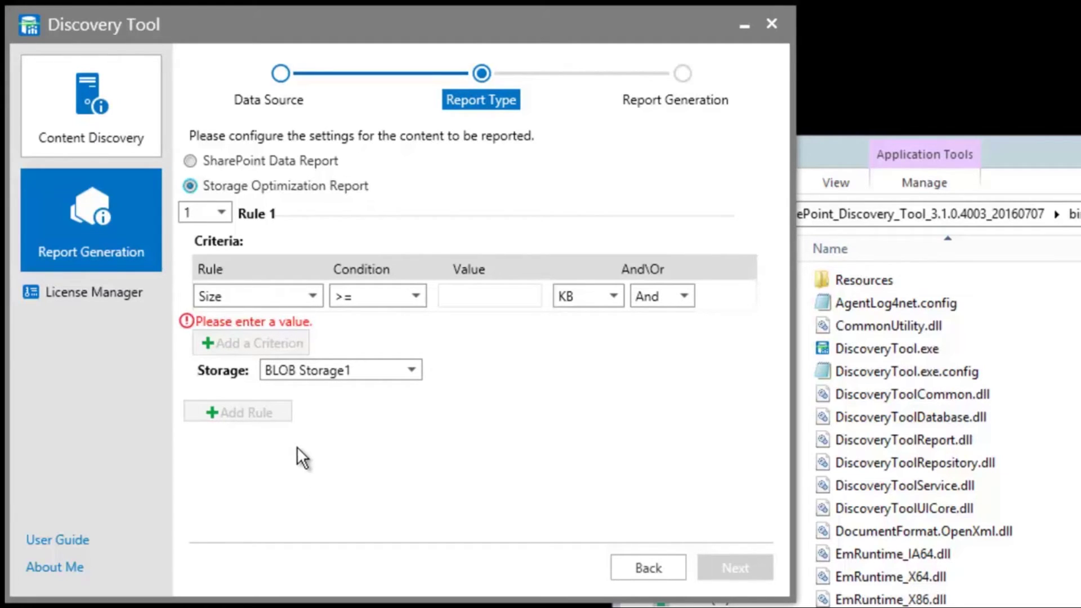
Set Rule 1's size threshold to 5 and add Rule 2 filtering by Modified Time
left_click(476, 300)
type("5")
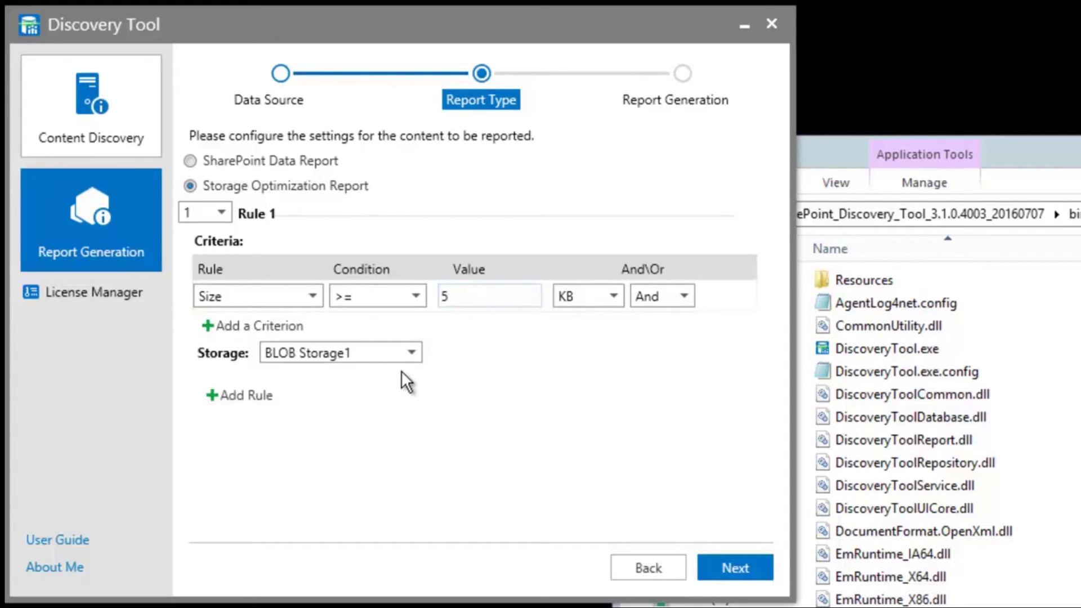
left_click(246, 398)
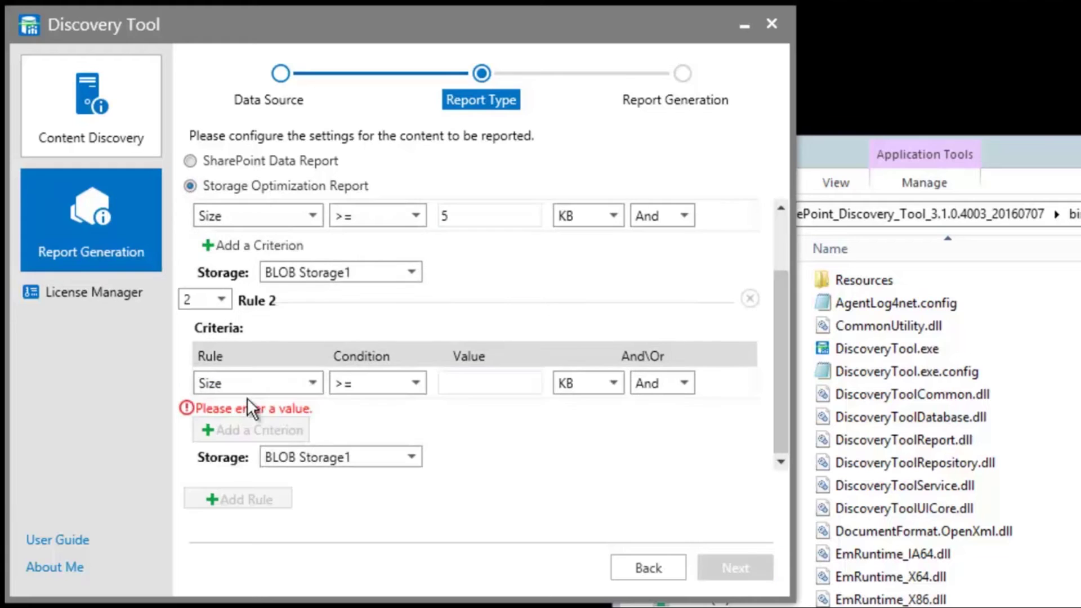
left_click(307, 381)
left_click(287, 436)
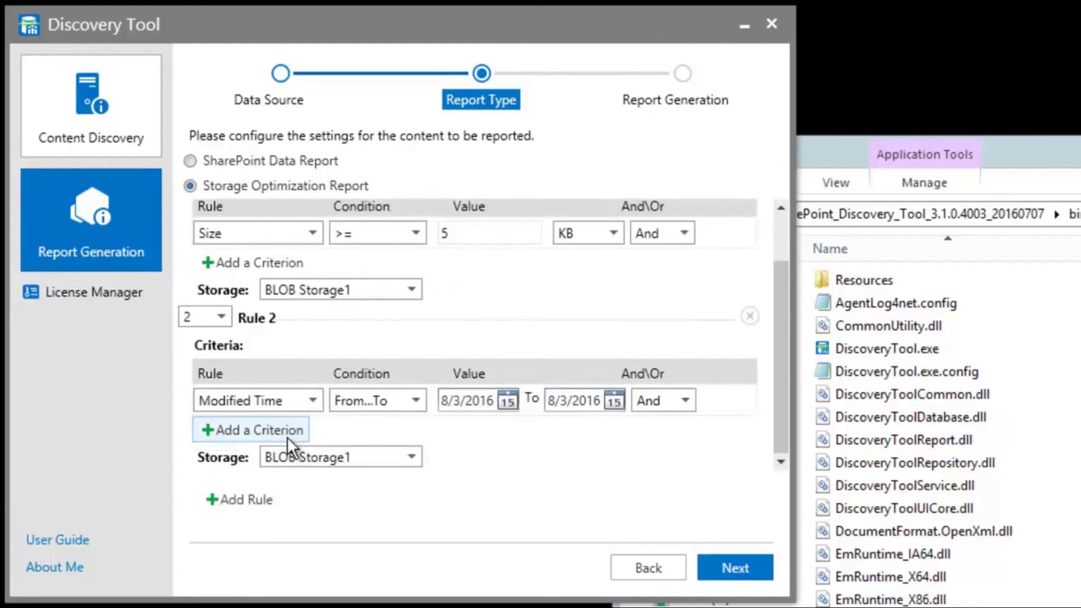
left_click(347, 397)
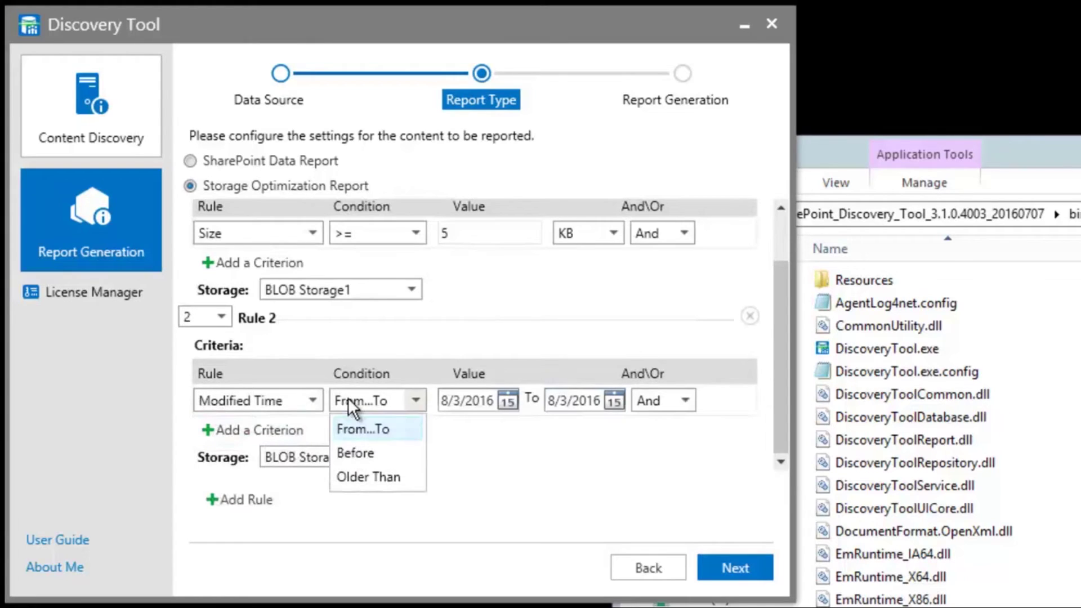
left_click(308, 397)
left_click(308, 398)
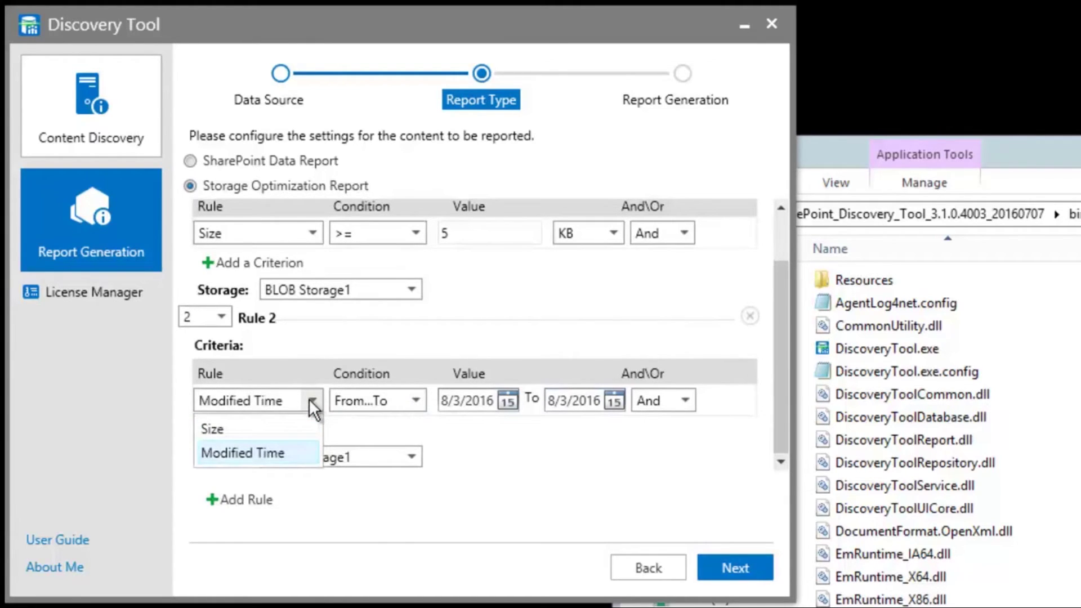
left_click(308, 397)
Make Rule 2 match files older than 30 days and send them to BLOB Storage2
left_click(417, 400)
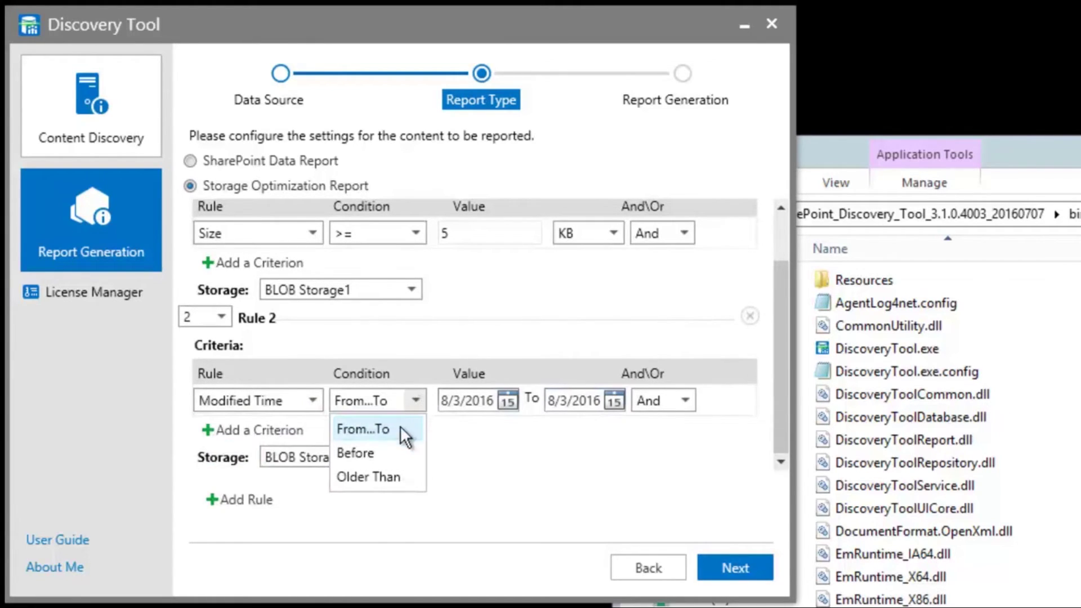
left_click(393, 484)
left_click(462, 398)
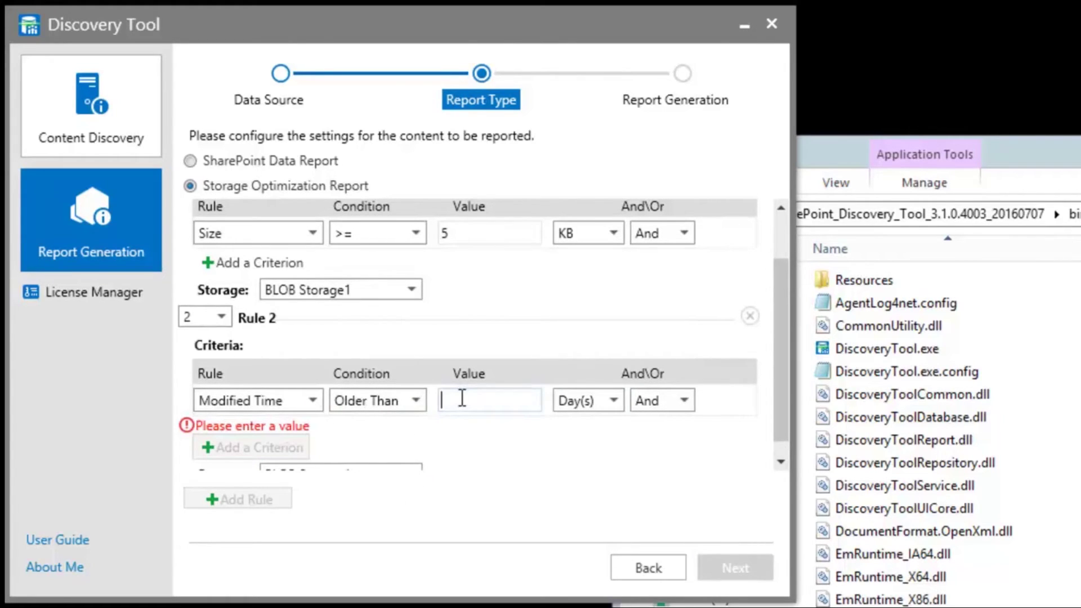
type("30")
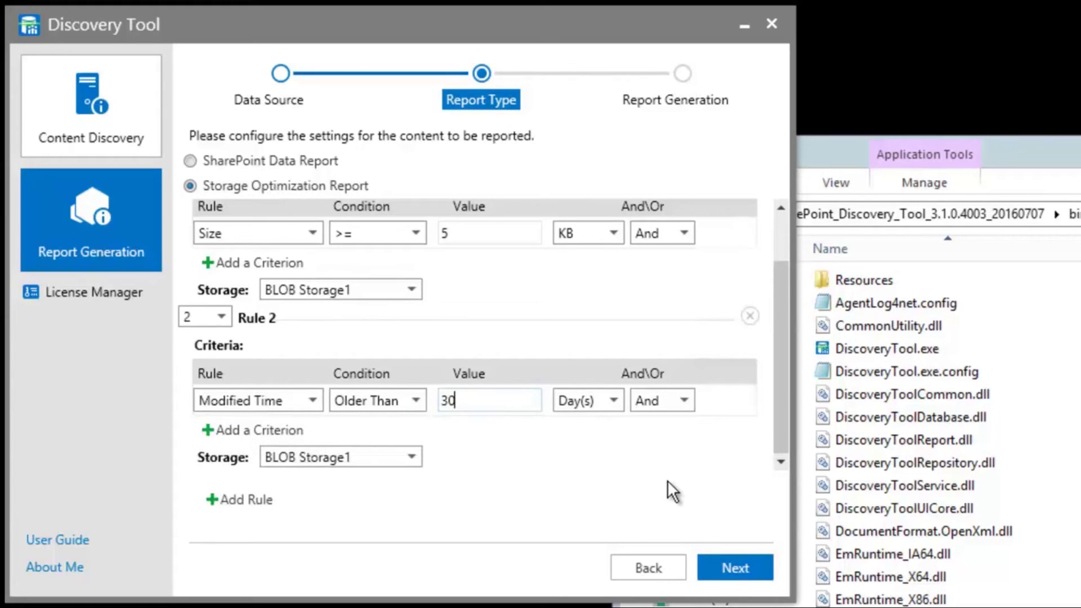
left_click(395, 461)
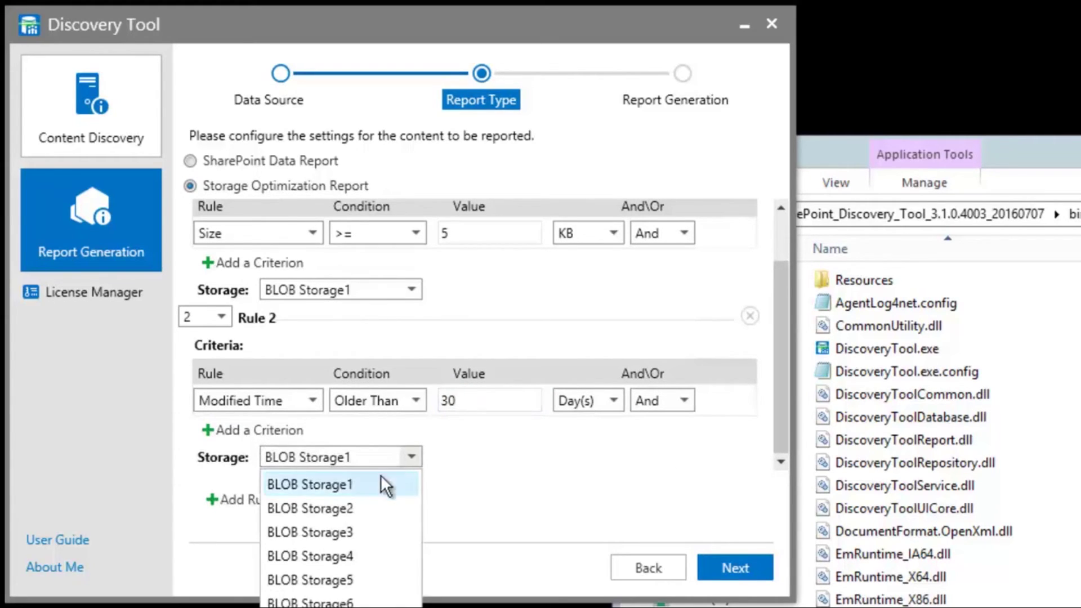
left_click(369, 497)
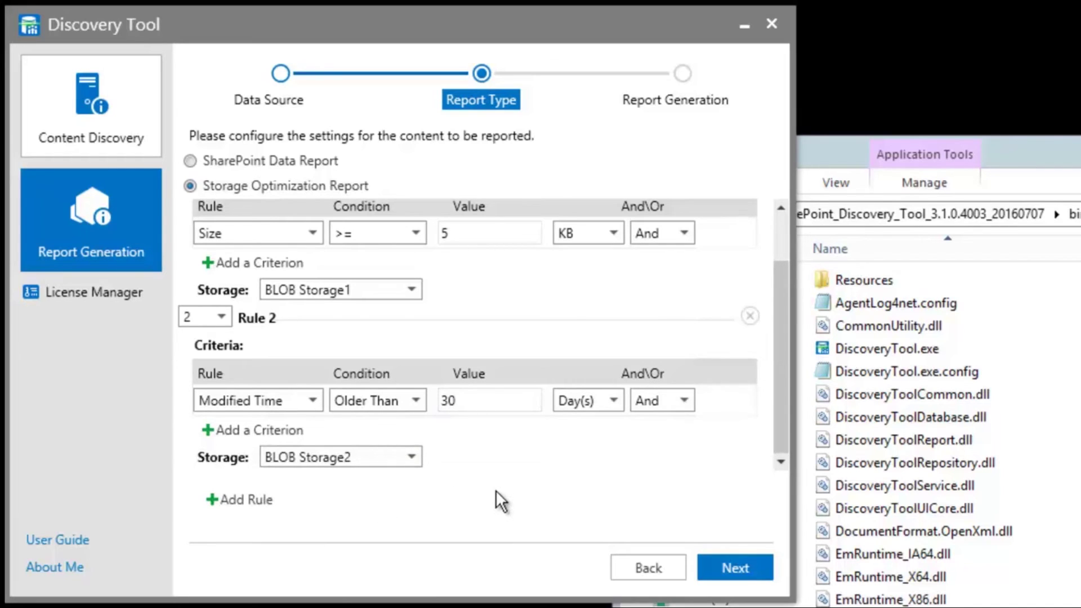
left_click(718, 572)
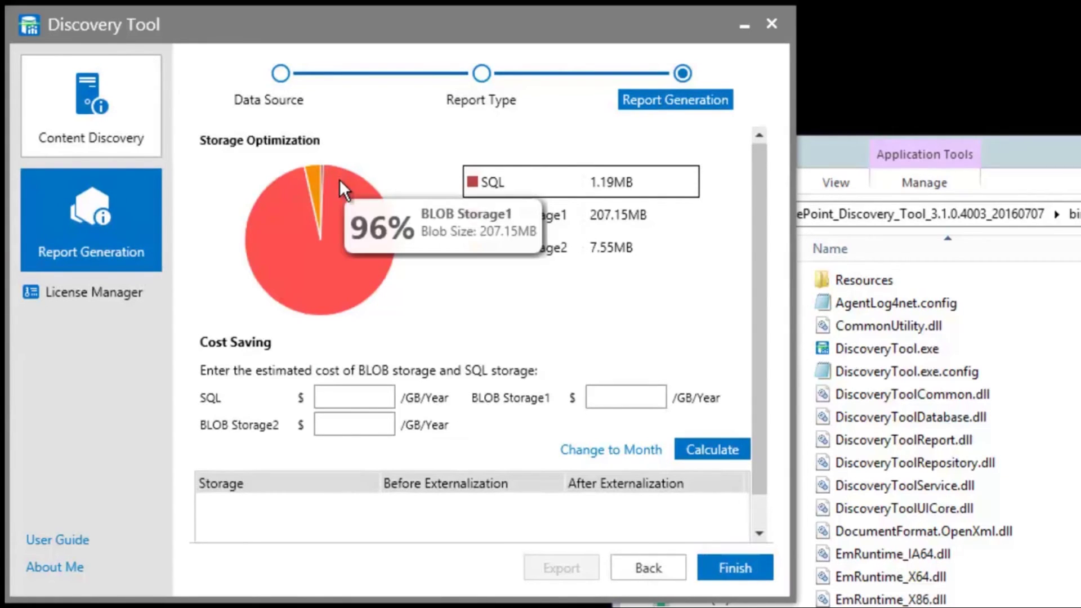
Review the SQL, BLOB Storage1 and BLOB Storage2 pie chart, then scroll to Cost Saving
mouse_move(316, 175)
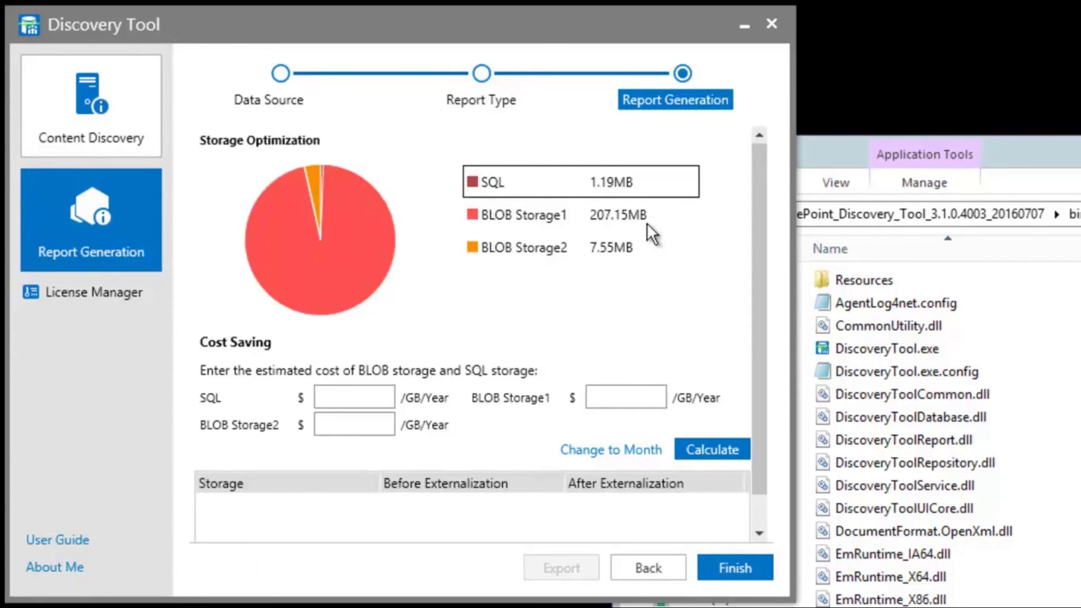
left_click_drag(755, 214, 755, 255)
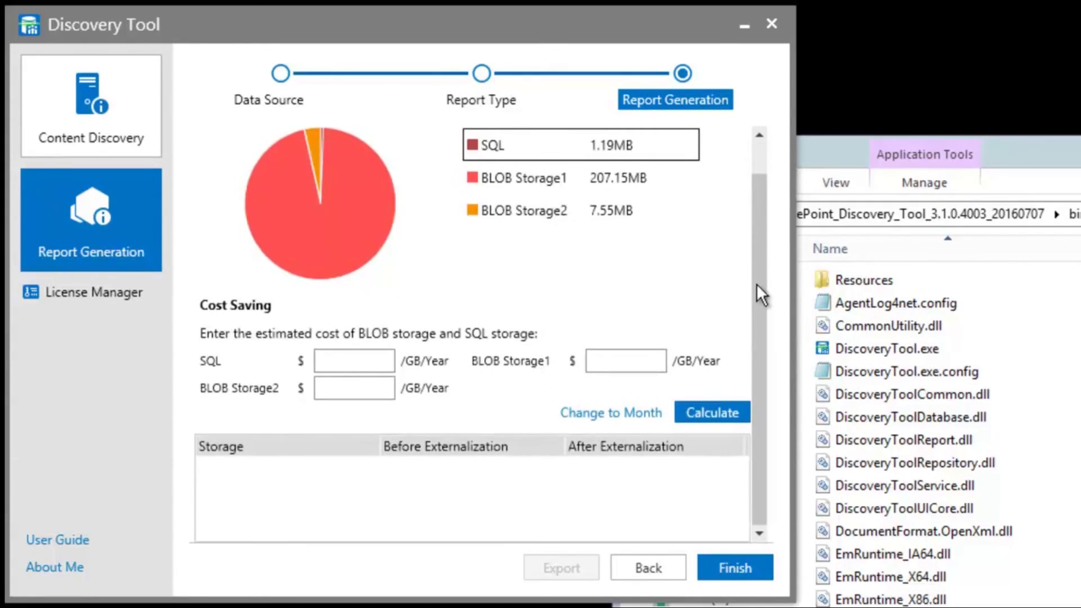
left_click(372, 360)
Switch cost entry to per-month pricing and enter $100 per GB for SQL
left_click(624, 422)
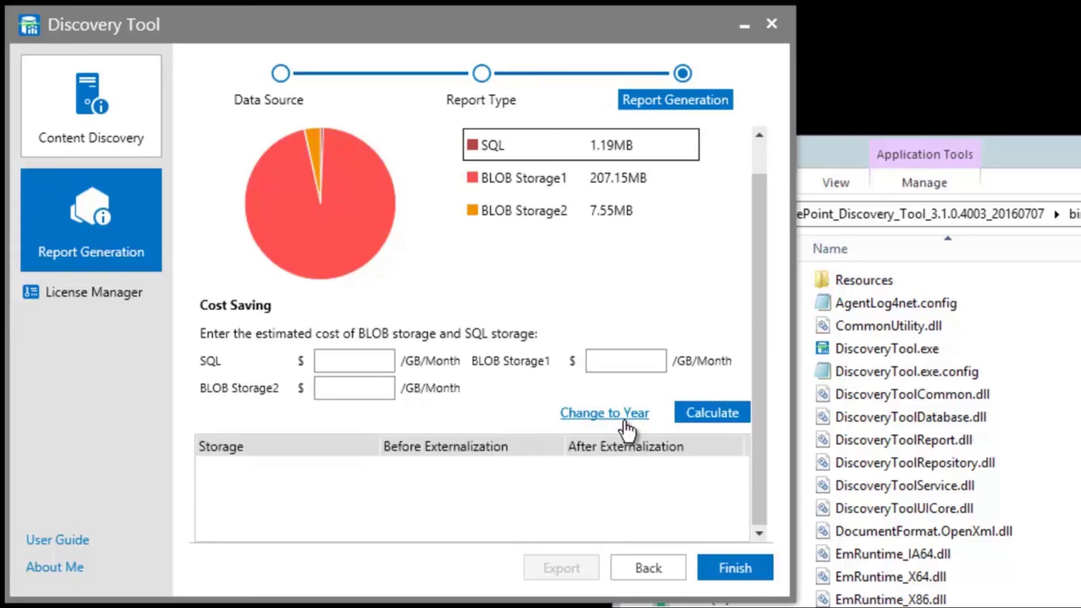
left_click(625, 419)
left_click(570, 411)
left_click(347, 360)
type("100")
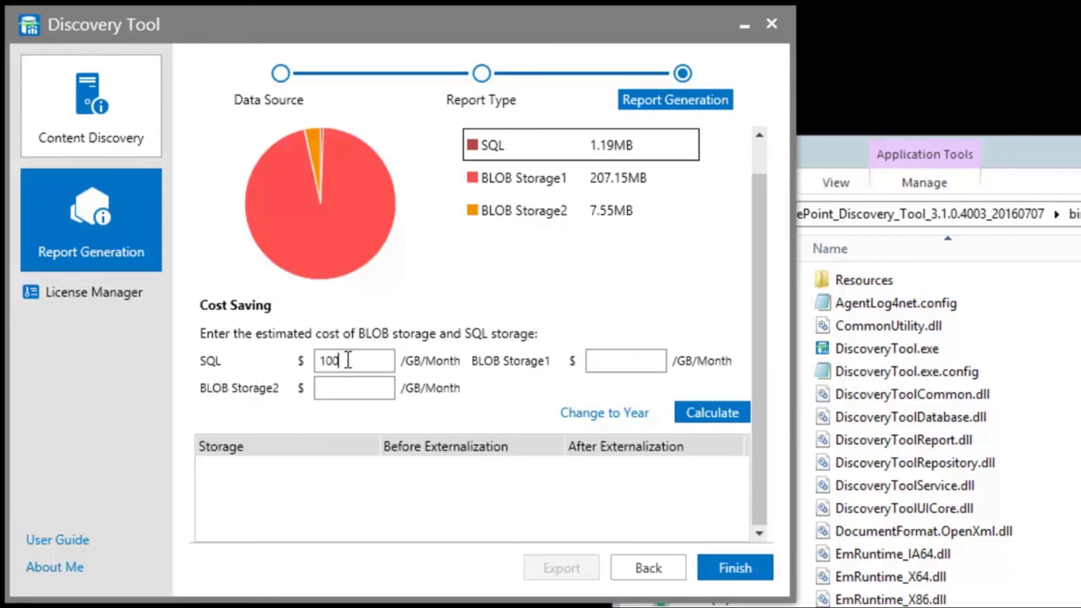
Enter $10 for BLOB Storage1 and $1 for BLOB Storage2, then calculate the $18.93 saving
left_click(625, 360)
left_click(367, 383)
type("1")
left_click(715, 407)
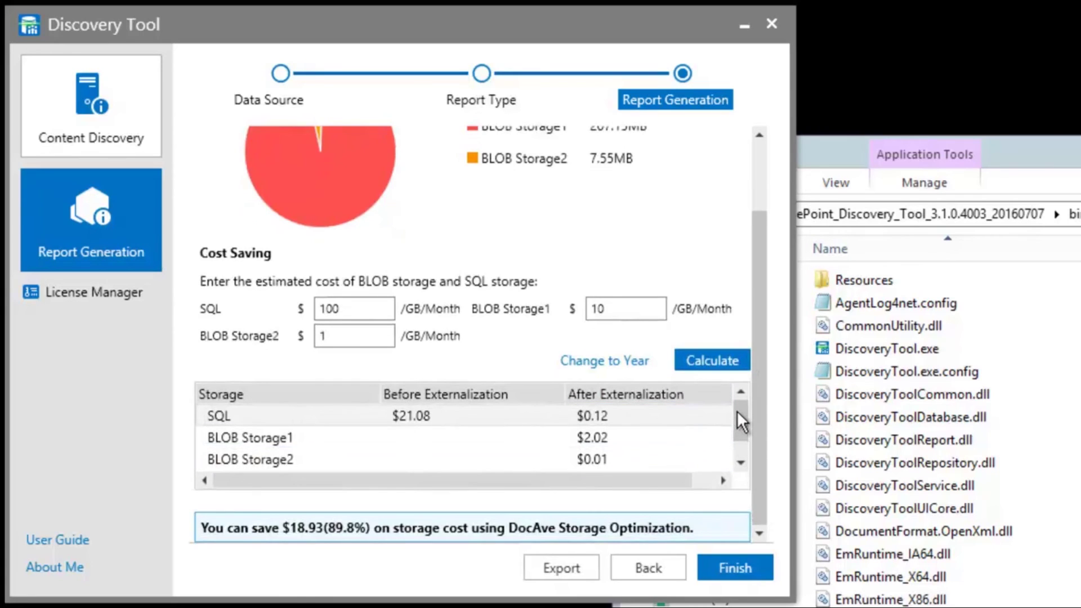
left_click_drag(737, 420, 737, 430)
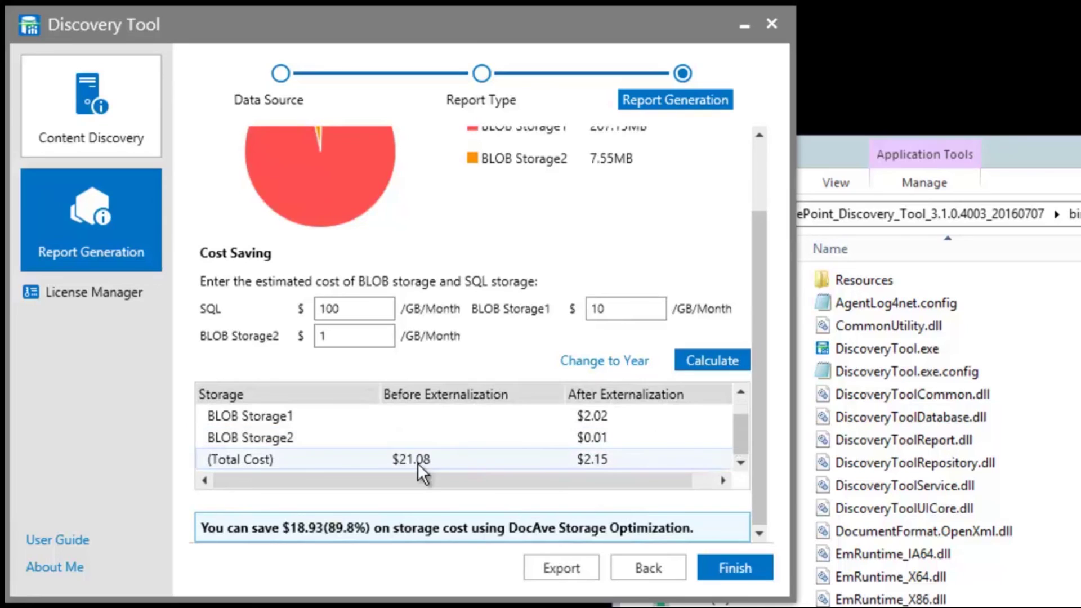
mouse_move(739, 441)
left_mouse_down()
mouse_move(736, 422)
mouse_move(737, 461)
left_mouse_up()
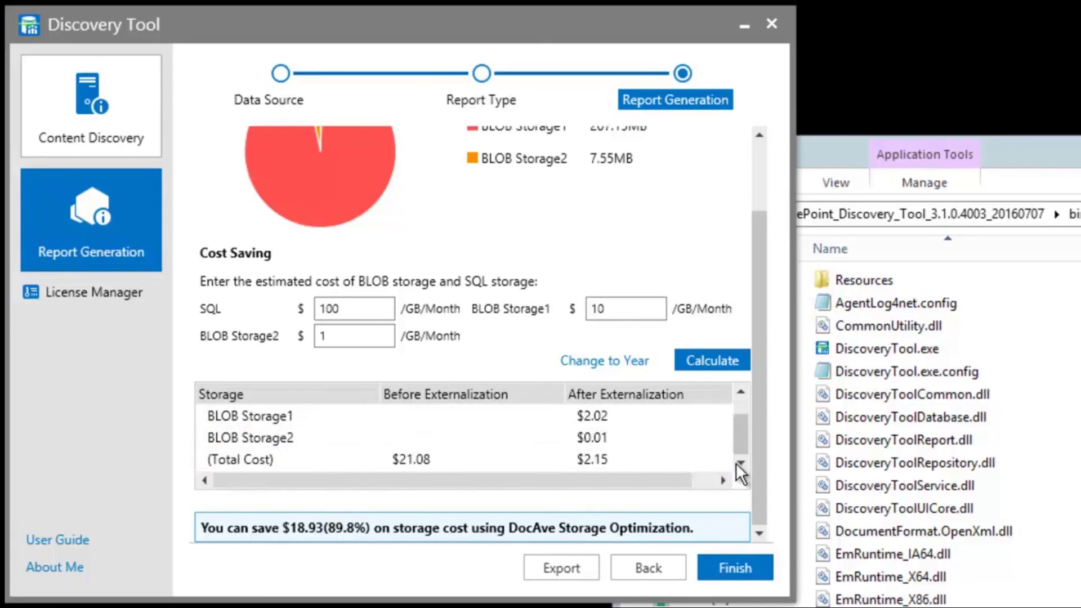